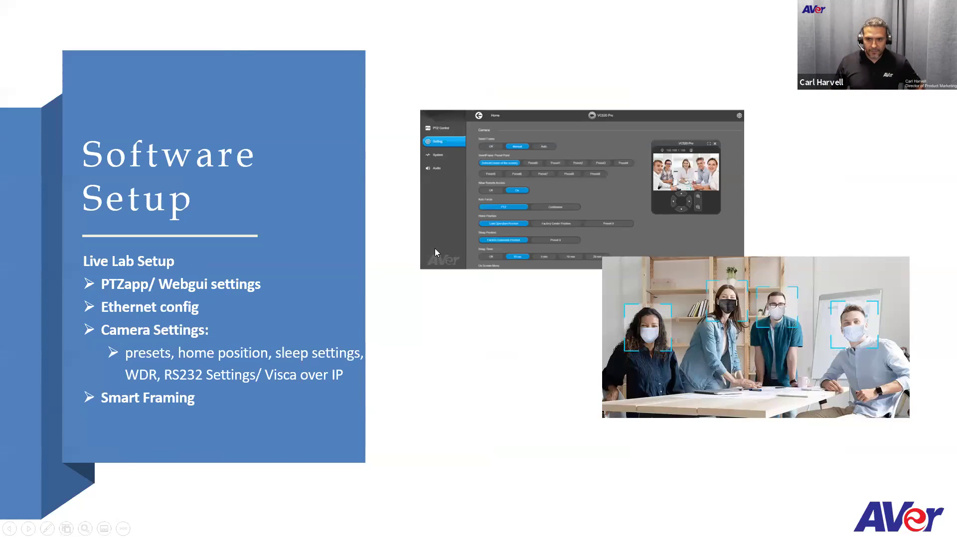
key("Right")
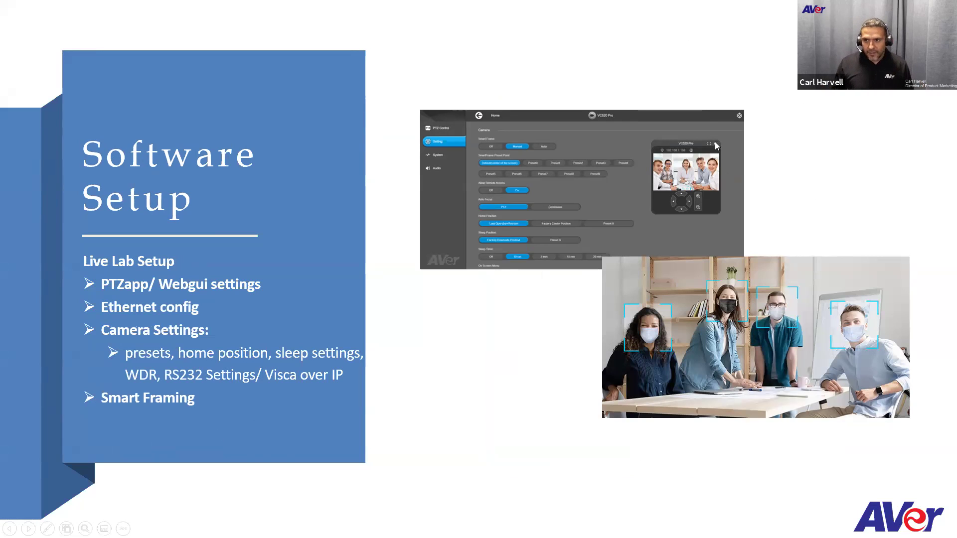
Advance to slide 5, 'Software Setup', then end the slideshow to edit Tech Training Webinar.pptx
key("Escape")
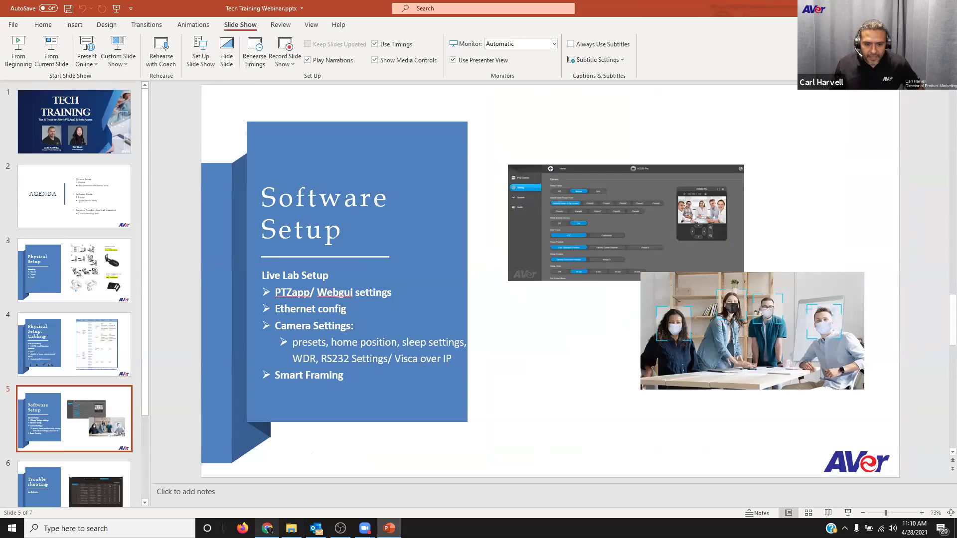
Switch to PTZApp 2 in Chrome, review the Virtual Stream instructions, then show the USB Devices list
left_click(267, 528)
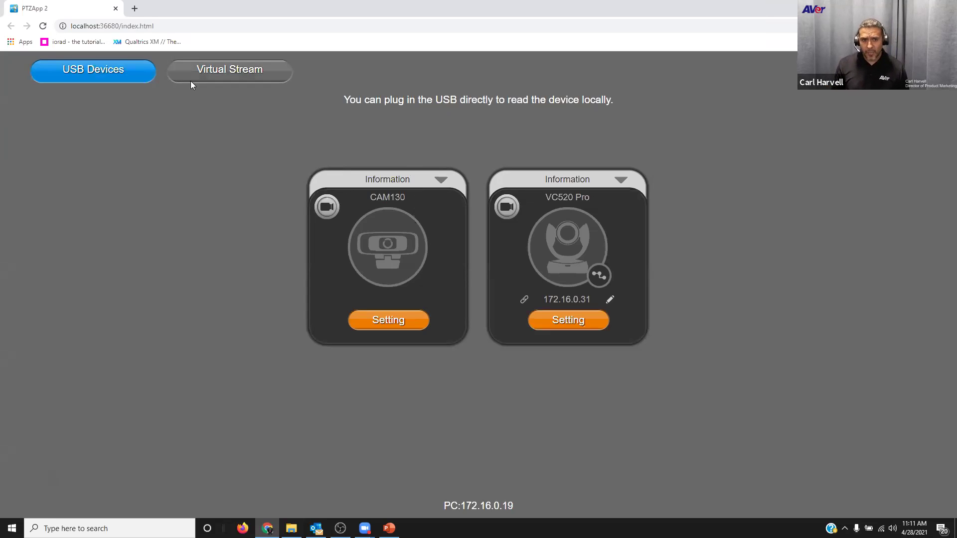
left_click(224, 81)
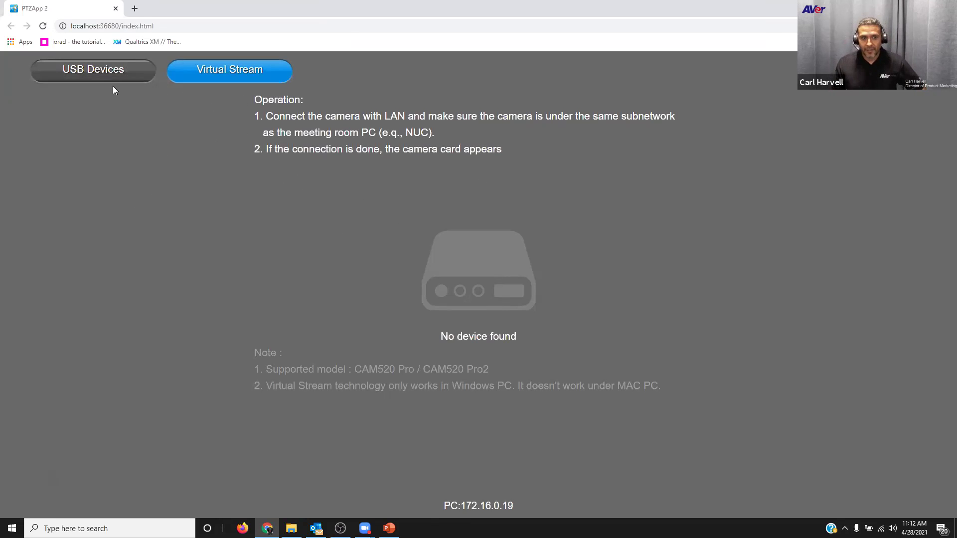
left_click(103, 75)
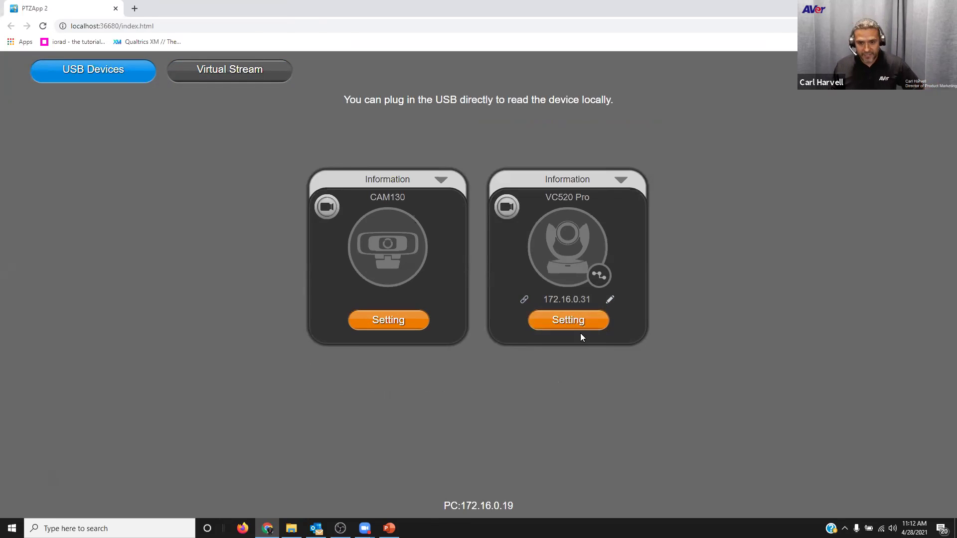
Review the VC520 Pro's DHCP/Static IP settings, then view and close its connection topology
left_click(610, 300)
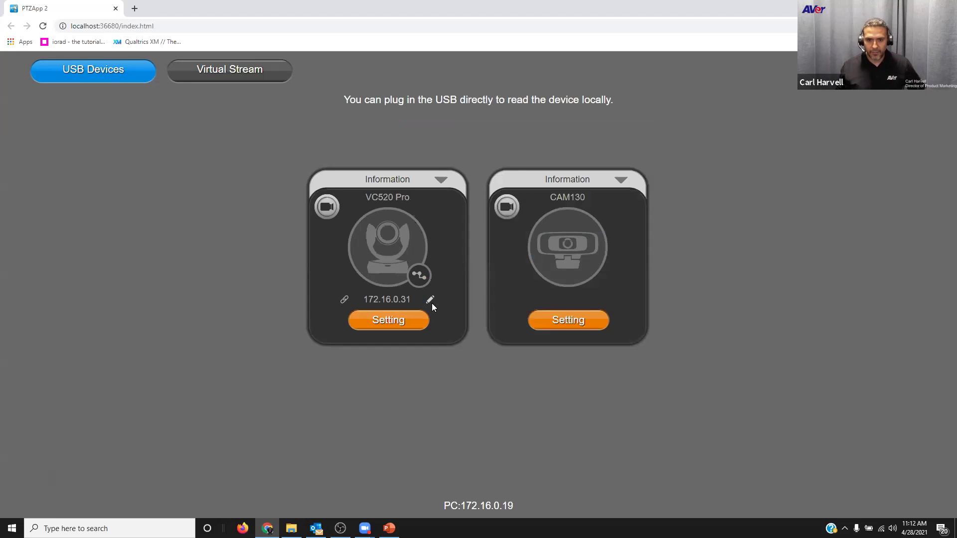
left_click(430, 300)
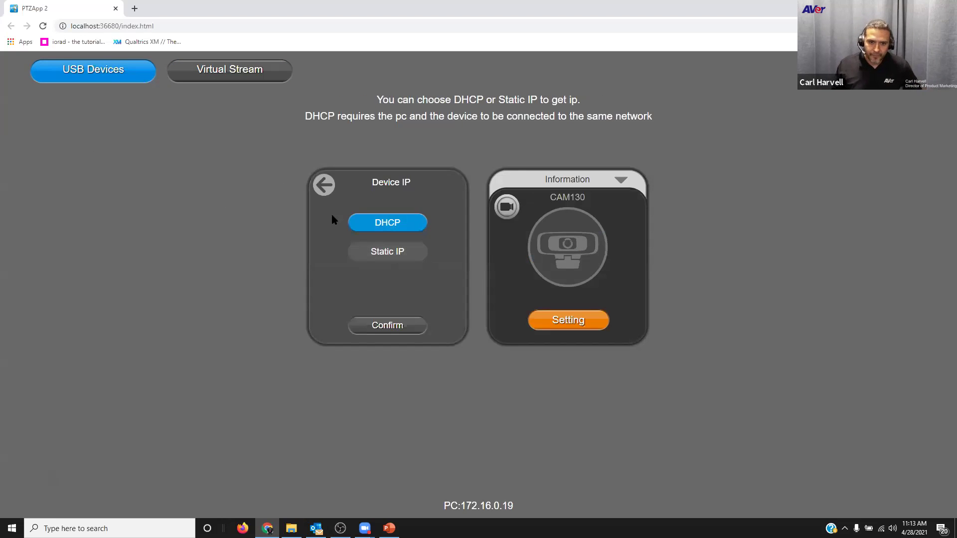
left_click(387, 258)
left_click(404, 277)
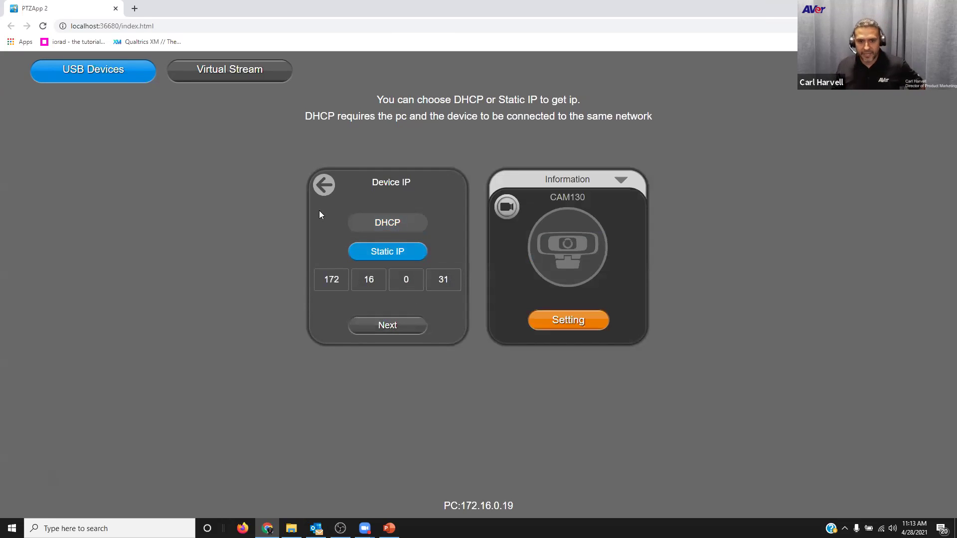
left_click(332, 184)
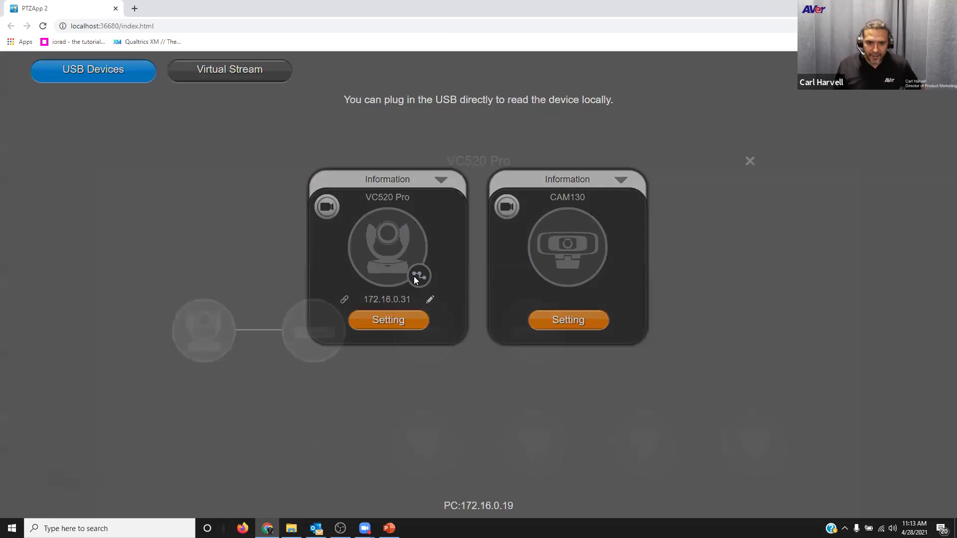
left_click(419, 277)
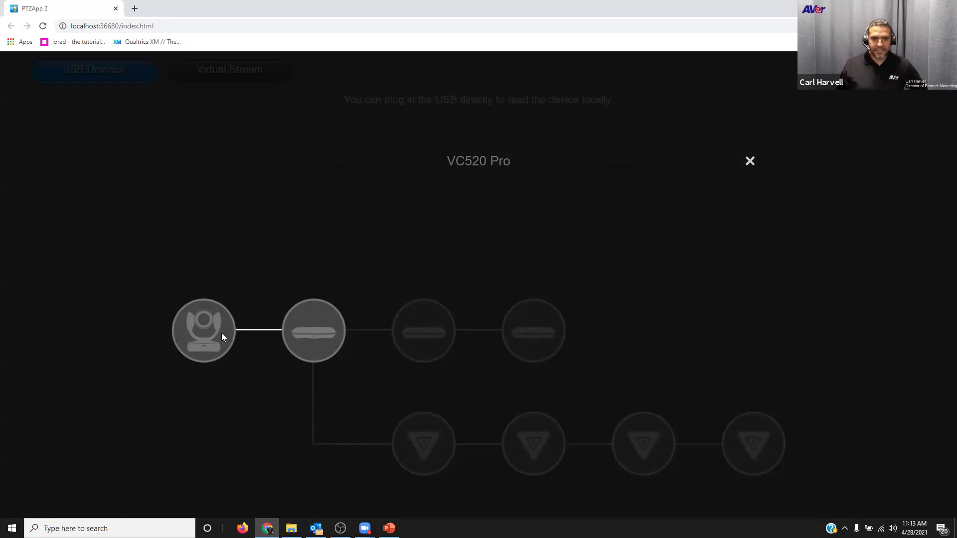
left_click(754, 159)
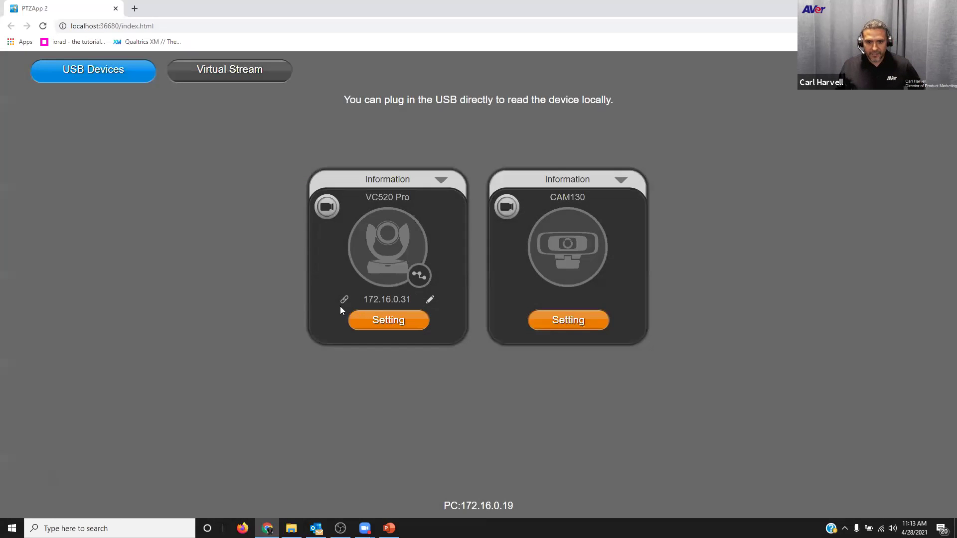
Open the VC520 Pro's web login page in a new tab, then return to the PTZApp 2 tab
left_click(344, 300)
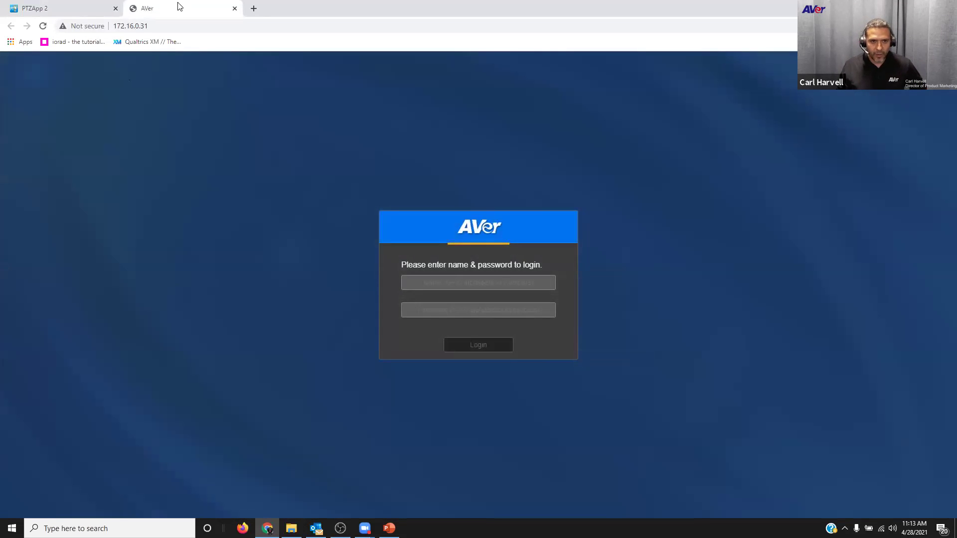
left_click(59, 9)
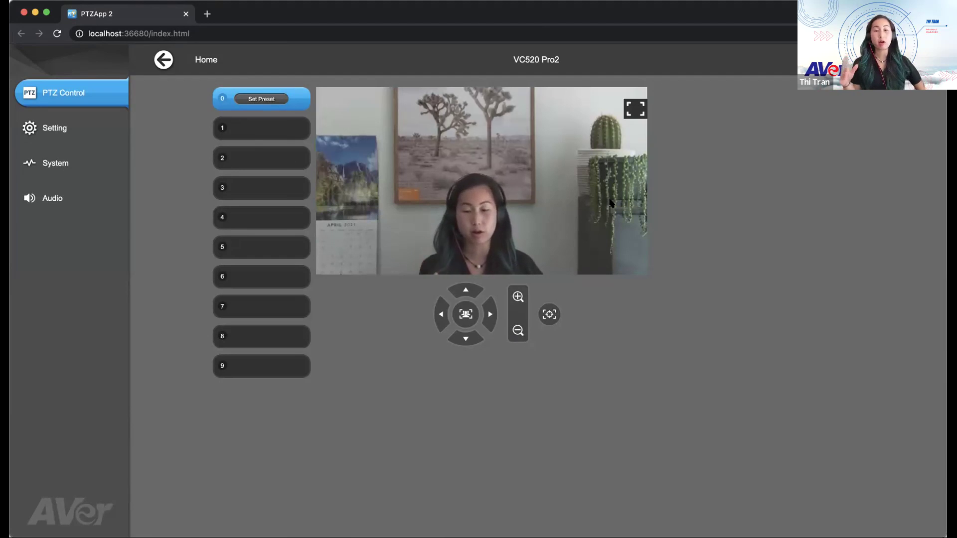
Zoom the VC520 Pro2 in, tilt it down onto the presenter, and deselect preset 0
left_click(518, 297)
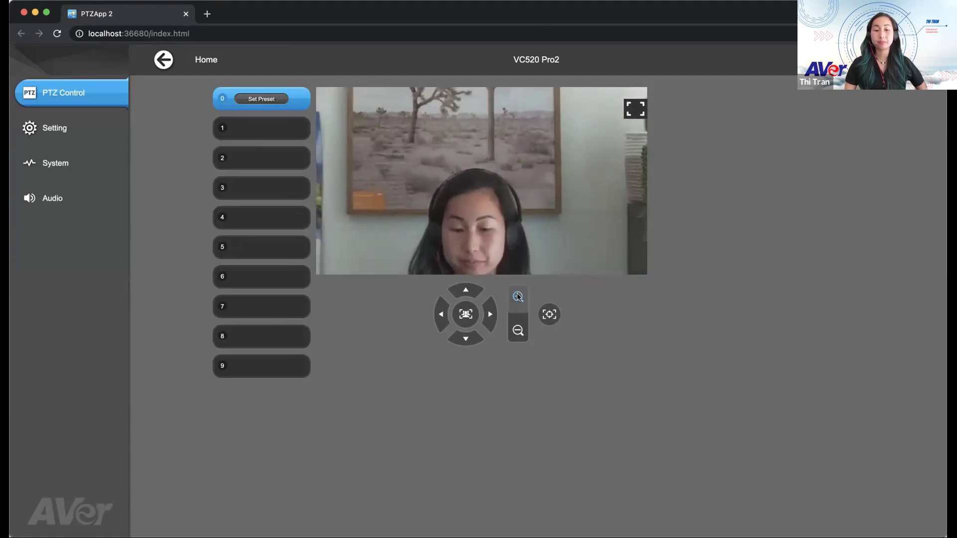
left_click(466, 338)
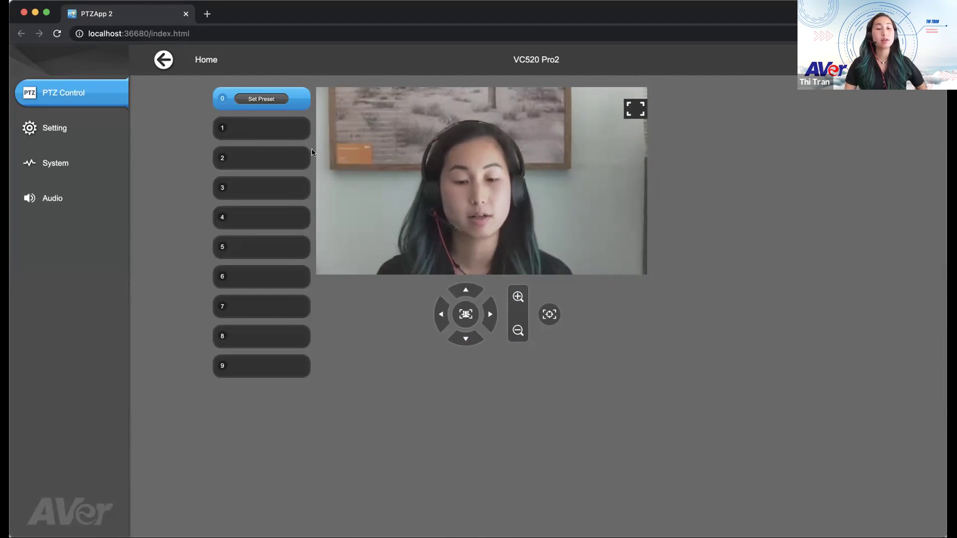
left_click(269, 100)
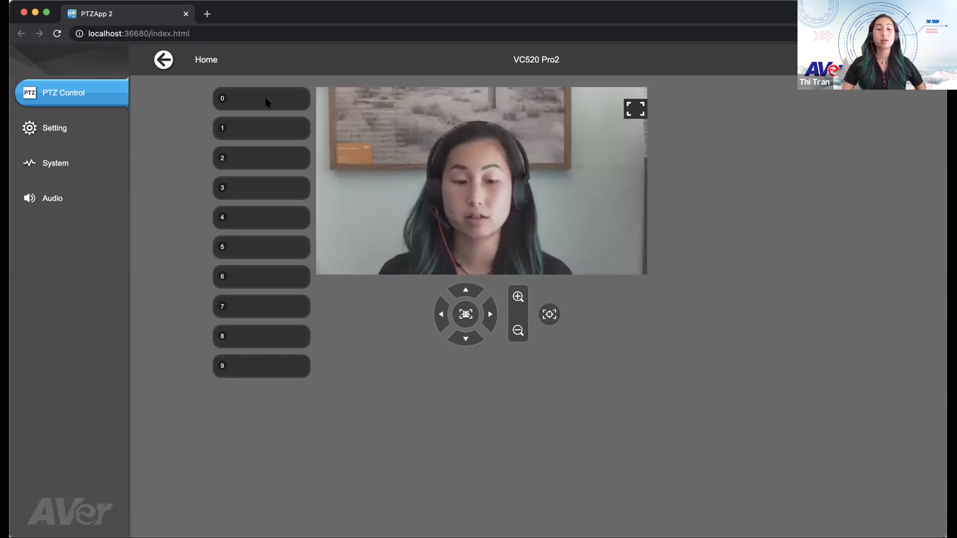
Recall preset 2 and pan right to frame the 'AVer Tech Training!' sticky note
left_click(301, 162)
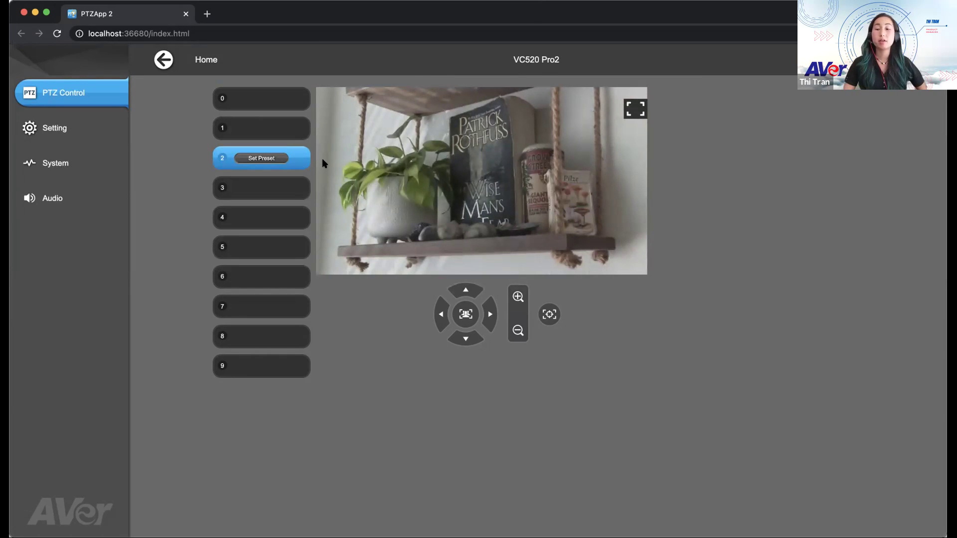
left_click(491, 314)
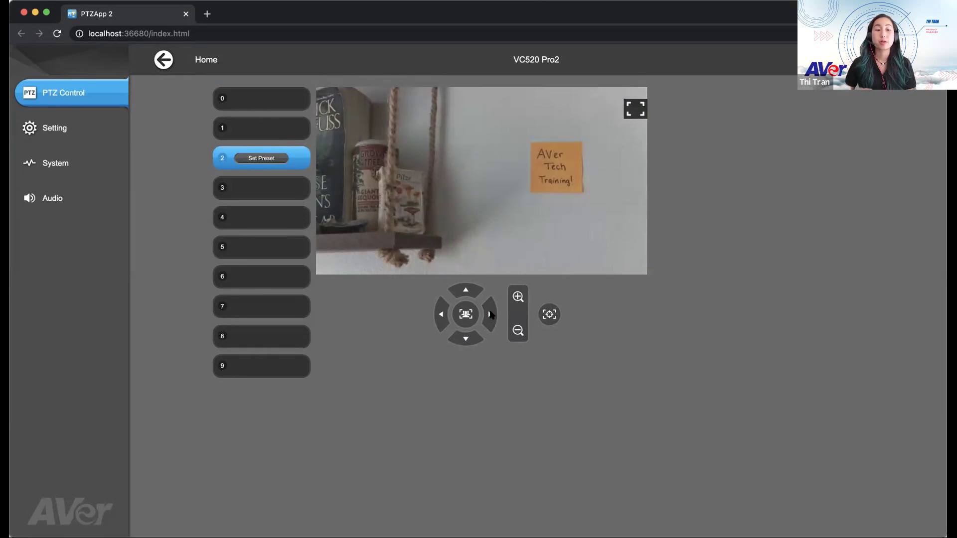
Recall preset 1 to frame the orange AVer business card in its wooden frame
left_click(308, 125)
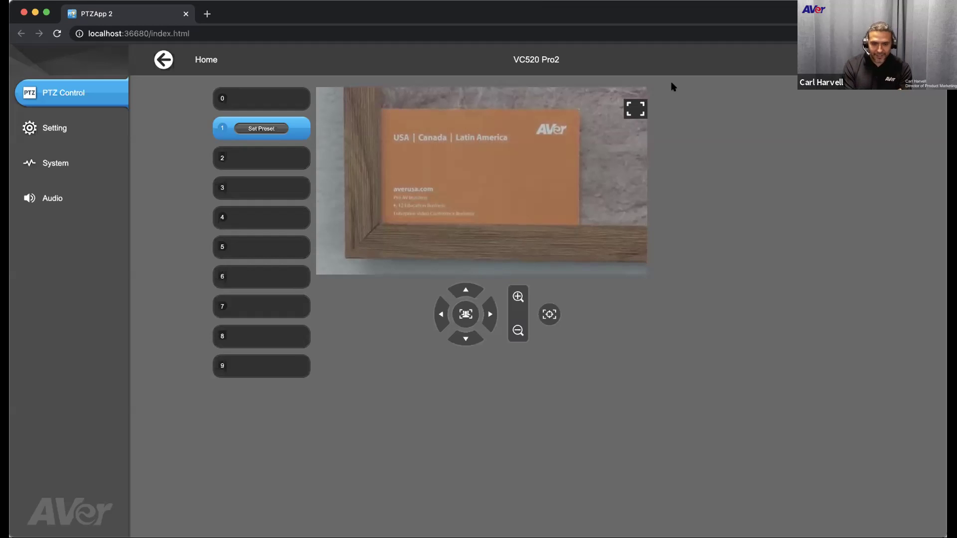
left_click(637, 108)
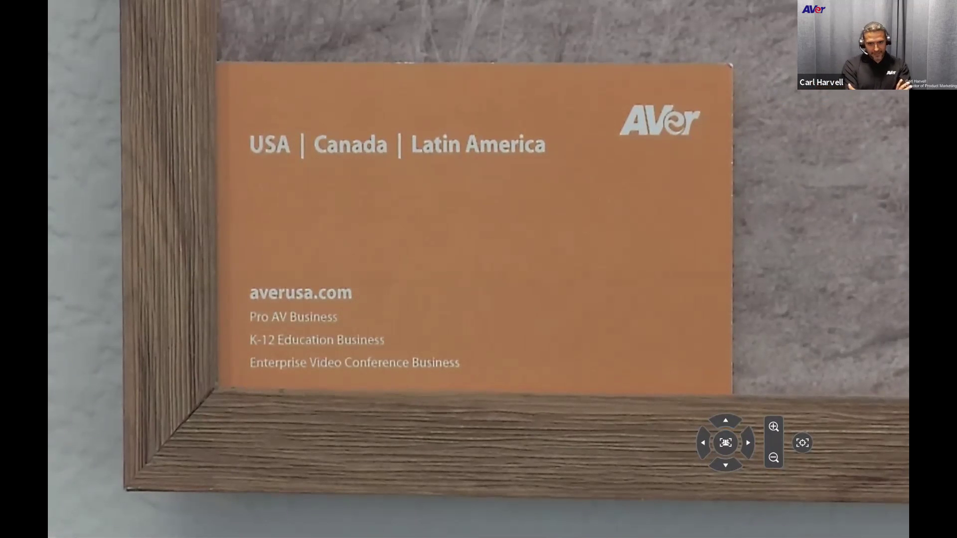
key("Escape")
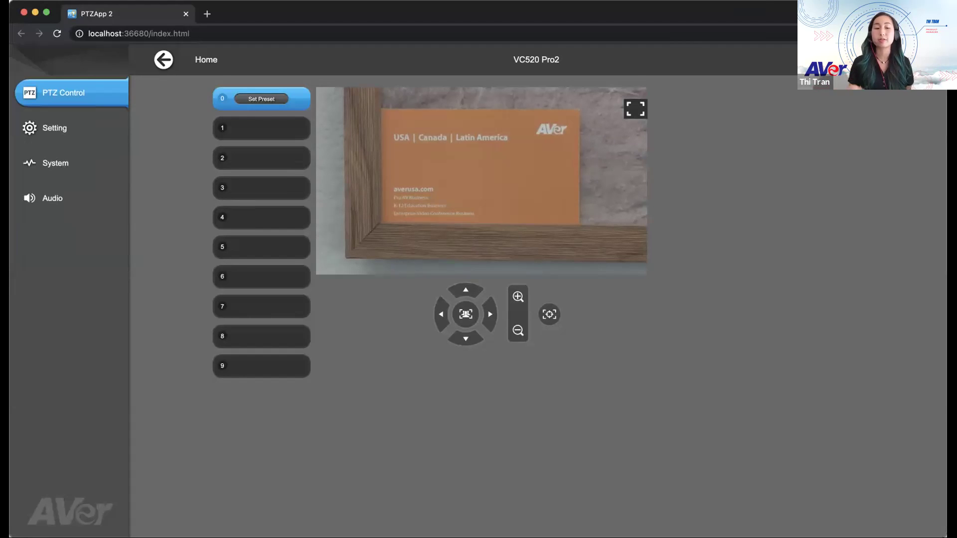
Recall preset 3 to show the Milky Way poster, then preset 0 to frame the presenter
left_click(301, 186)
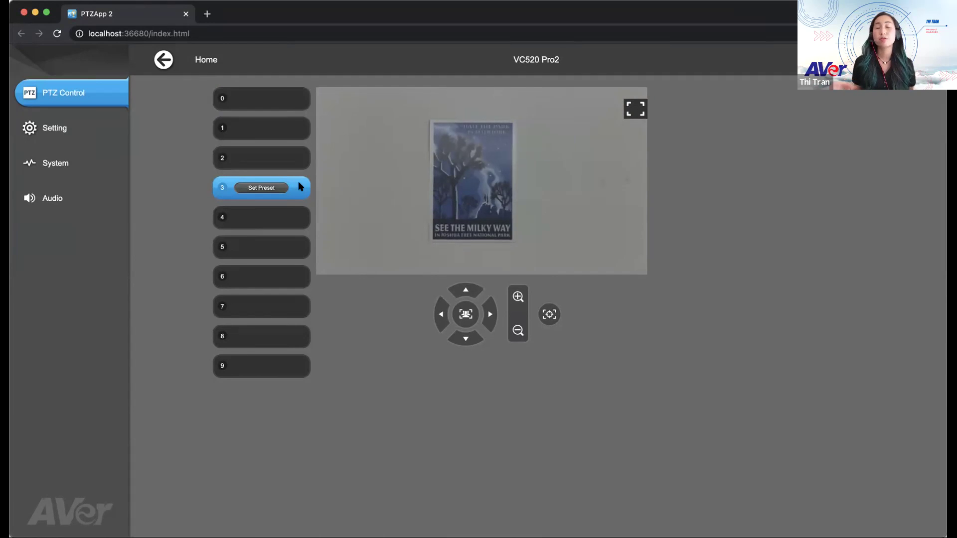
left_click(303, 98)
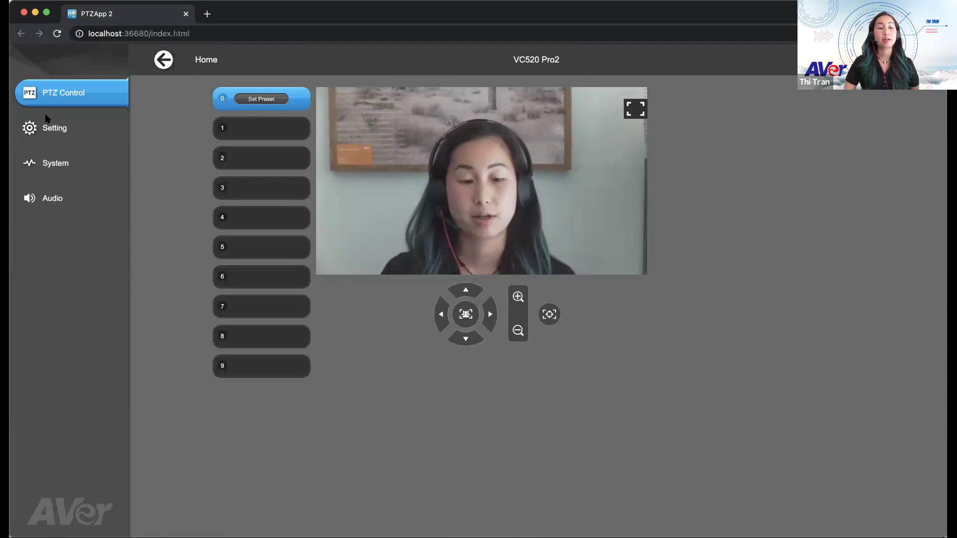
Open the VC520 Pro2 Setting page, showing Home Position Preset0 and tracking mode Off
left_click(55, 127)
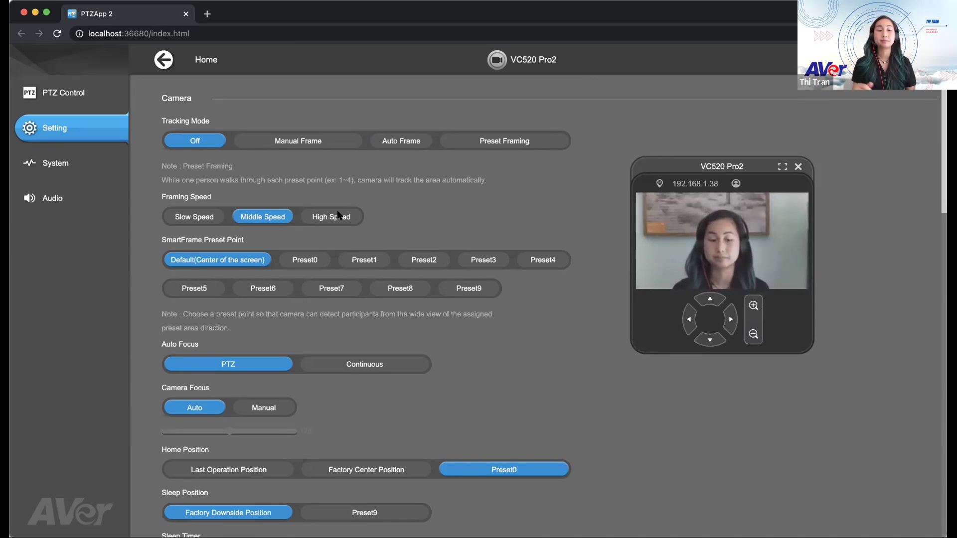
scroll(567, 328, "down", 3)
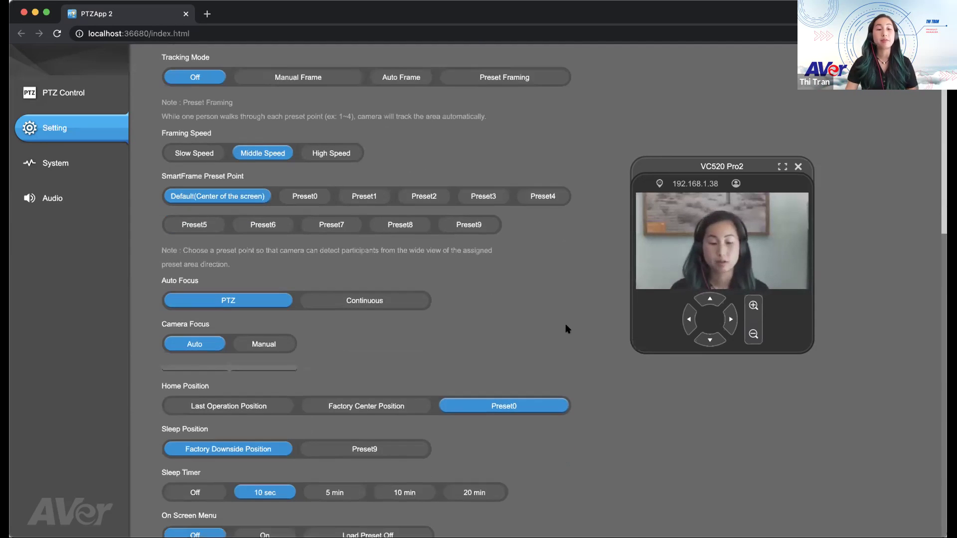
scroll(565, 325, "down", 3)
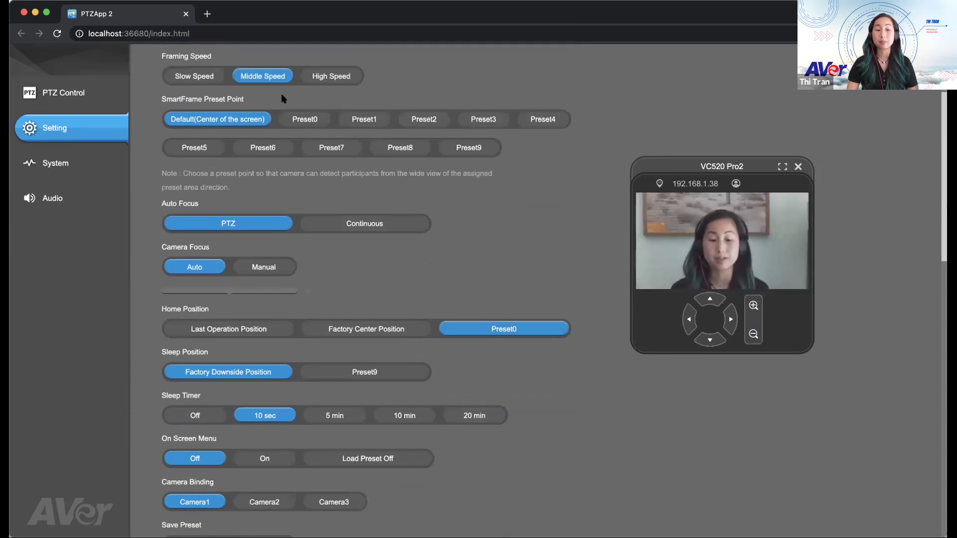
scroll(283, 98, "up", 1)
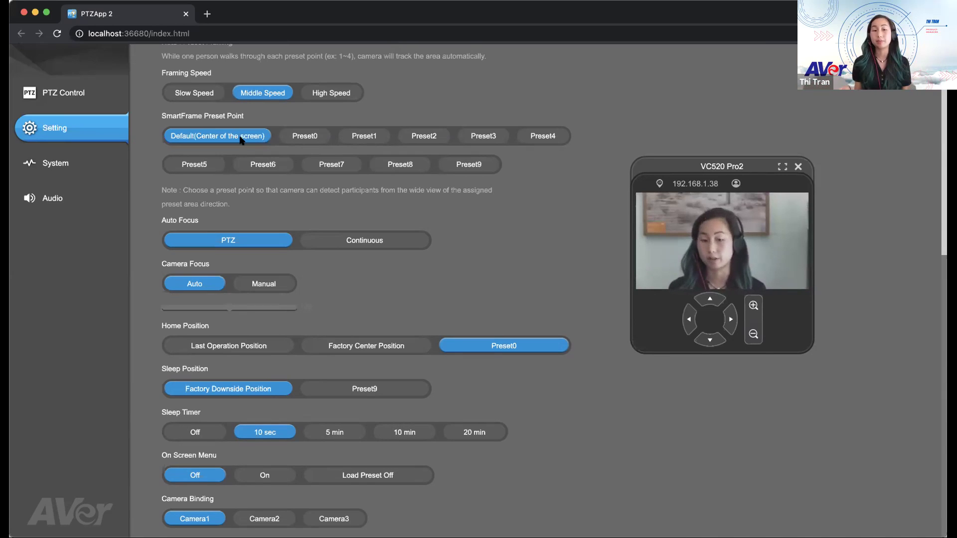
scroll(444, 251, "down", 5)
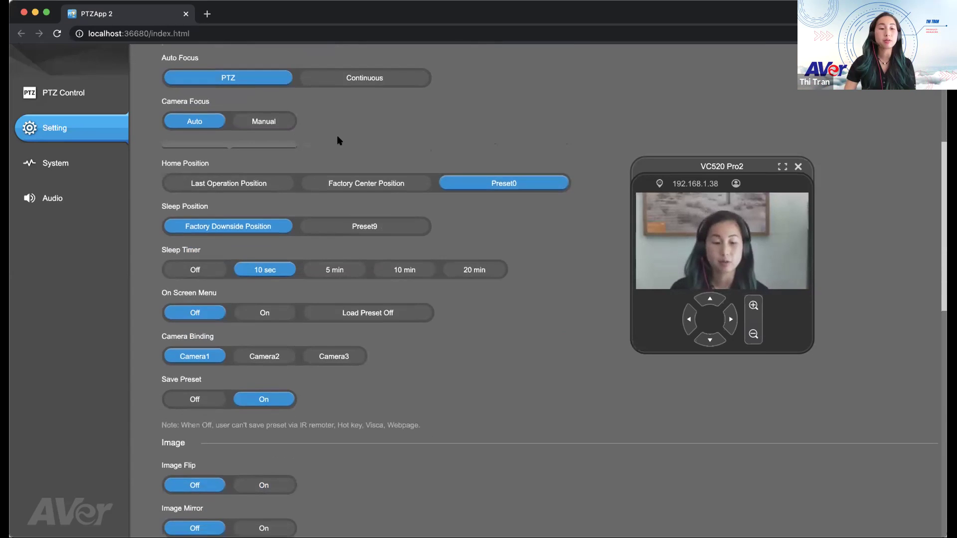
scroll(343, 143, "up", 1)
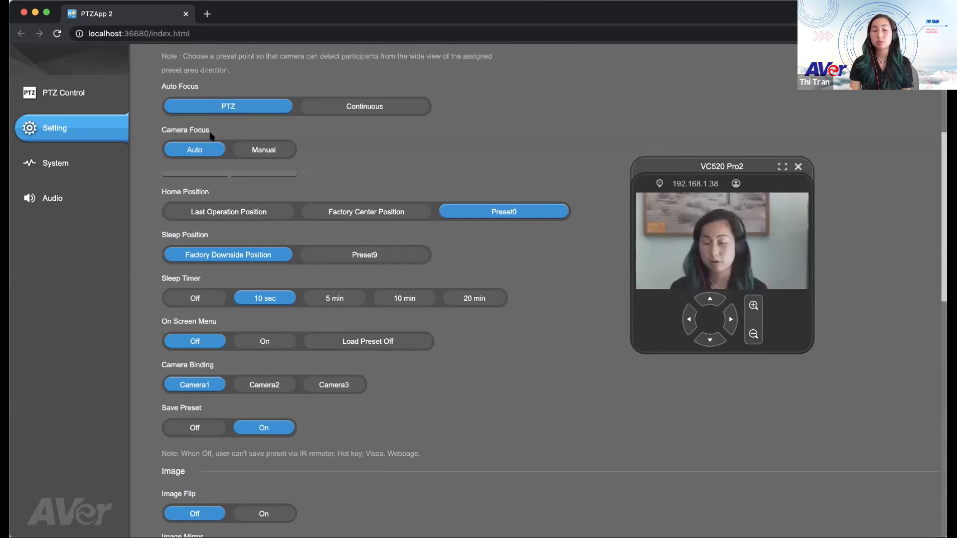
left_click(272, 151)
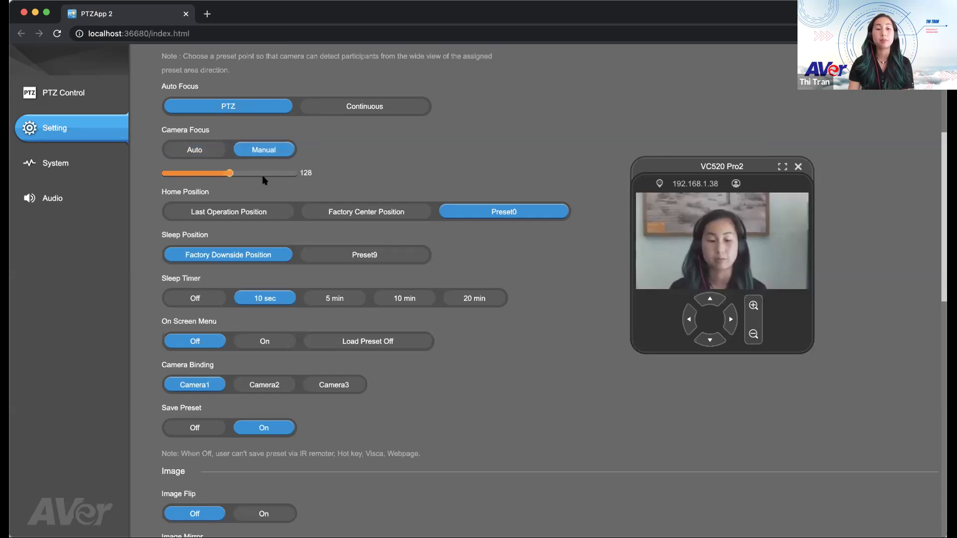
left_click(191, 149)
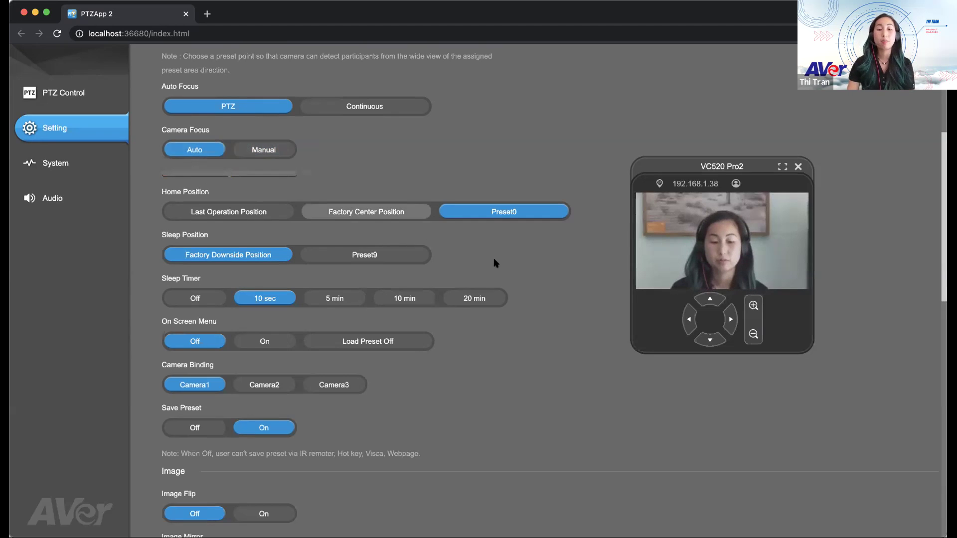
scroll(493, 263, "down", 3)
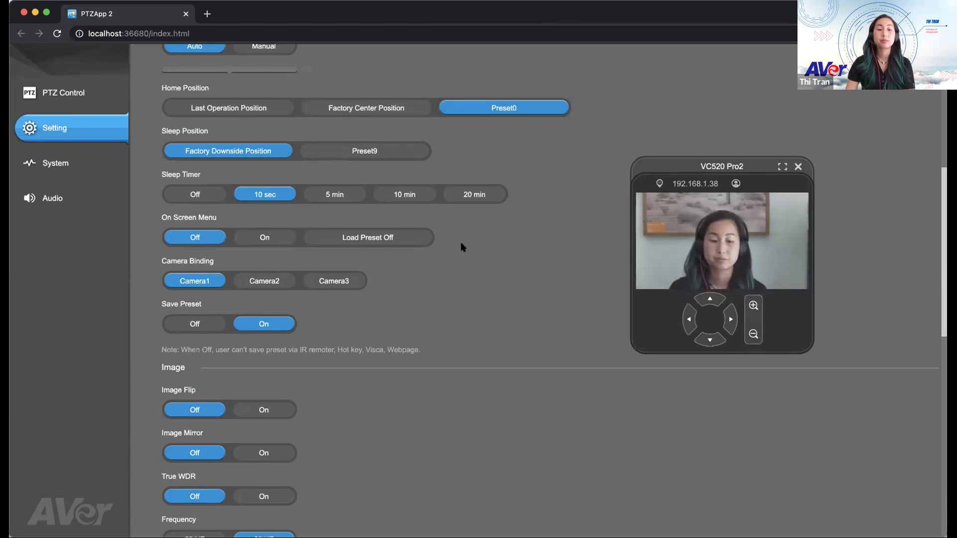
scroll(463, 247, "down", 3)
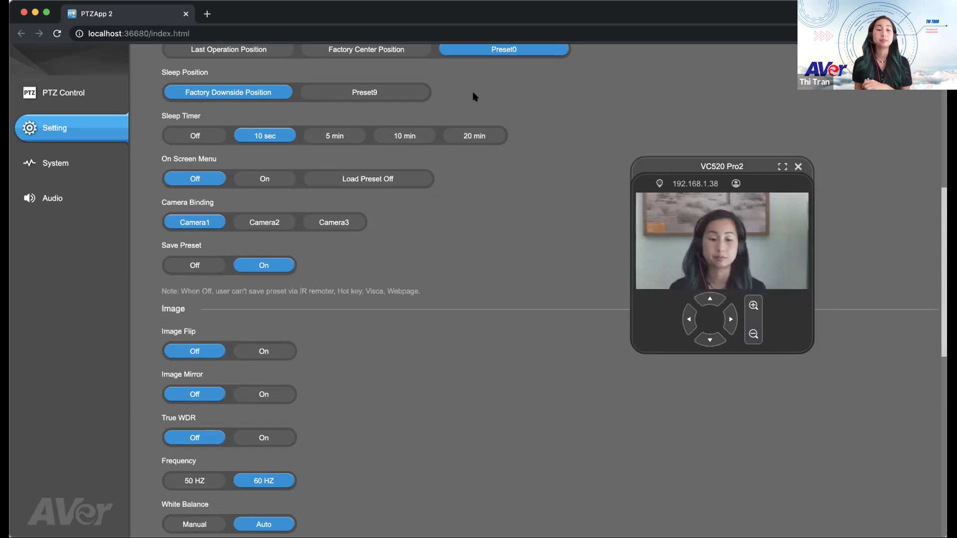
scroll(477, 178, "down", 2)
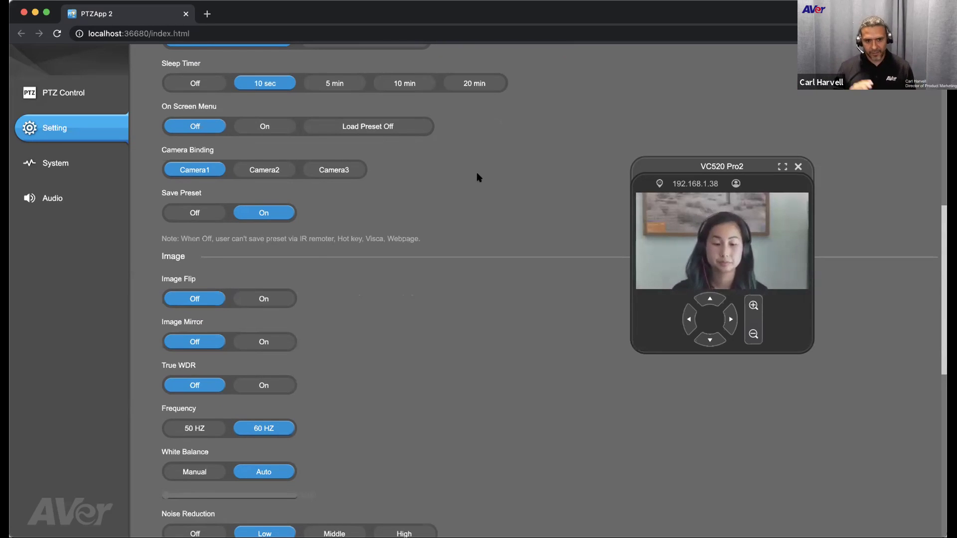
Scroll further down the VC520 Pro2 Setting page to see the remaining options
scroll(478, 178, "down", 5)
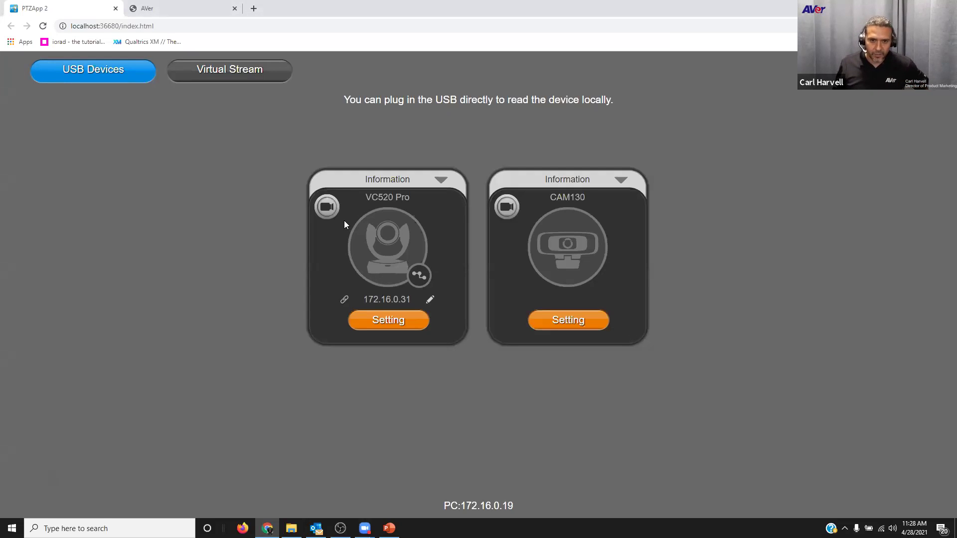
Open the VC520 Pro's System page, showing I/O Port on Enable All Port and firmware 0.0.1004.42
left_click(395, 320)
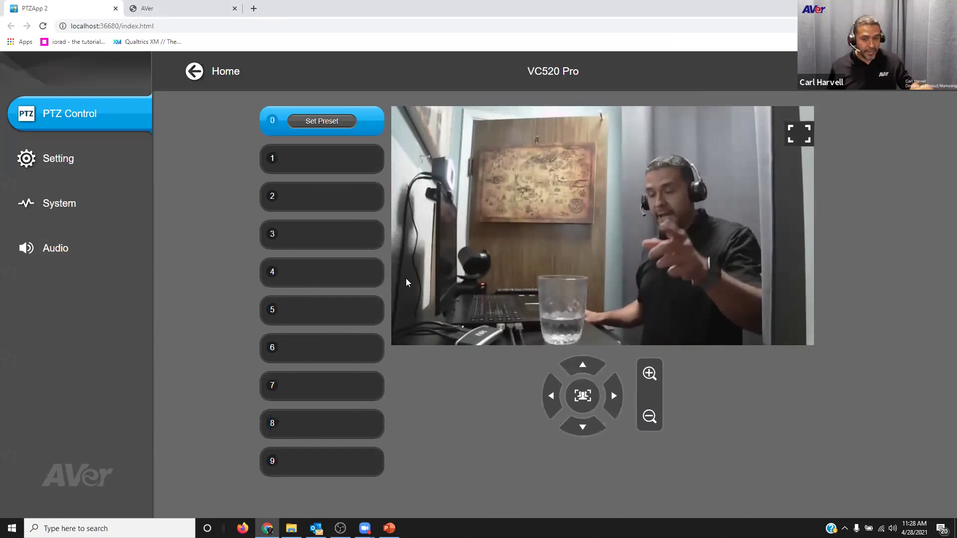
left_click(58, 208)
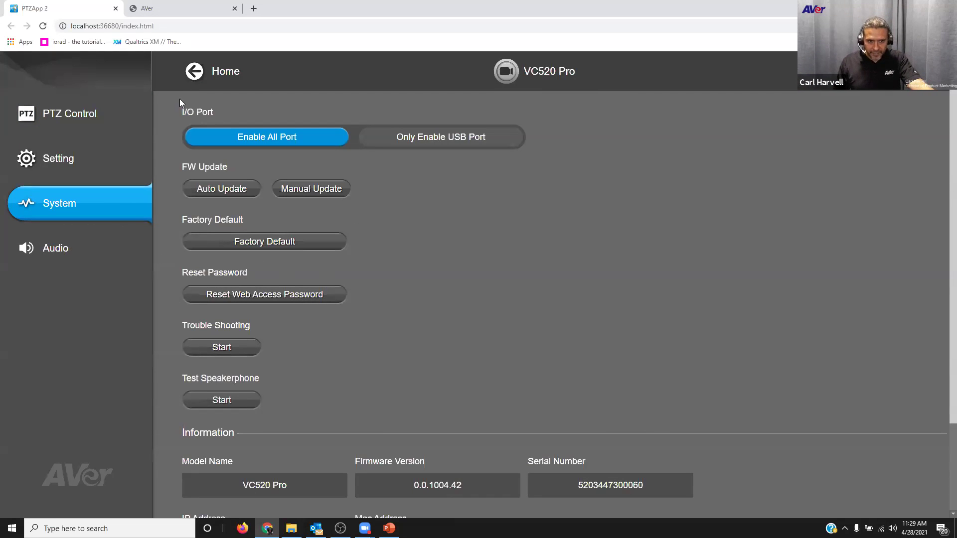
Open the VC520 Pro web page at 172.16.0.31 and log in with the login name and password
left_click(194, 71)
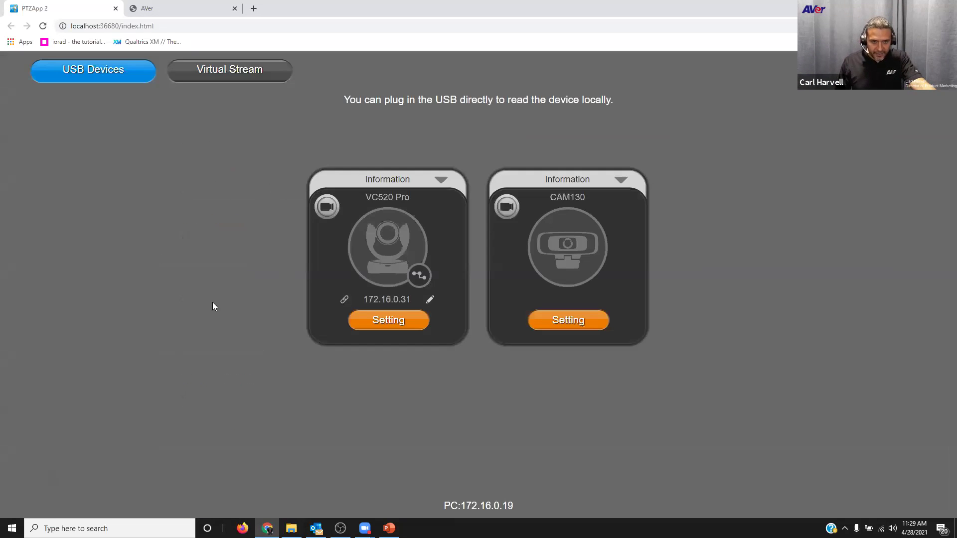
left_click(344, 299)
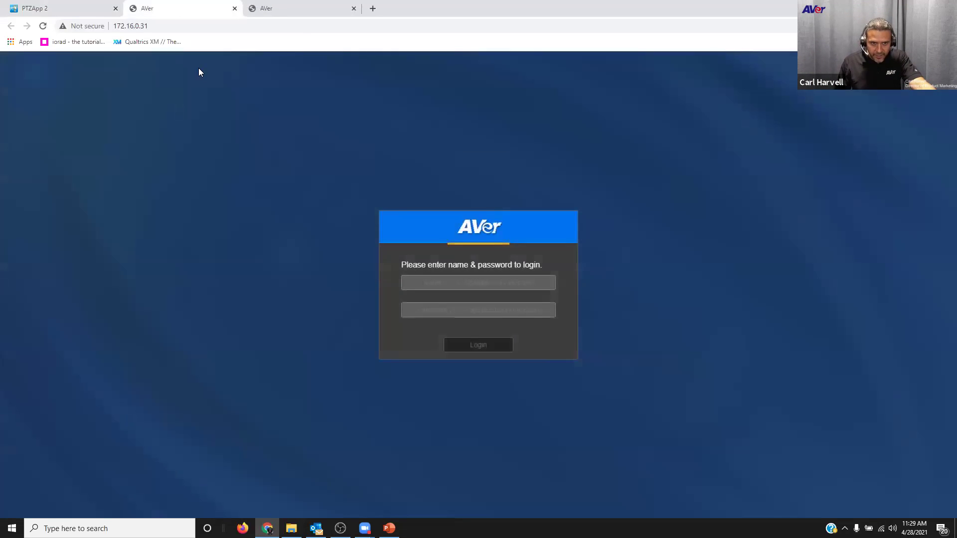
left_click(457, 285)
type("charvell")
key("Tab")
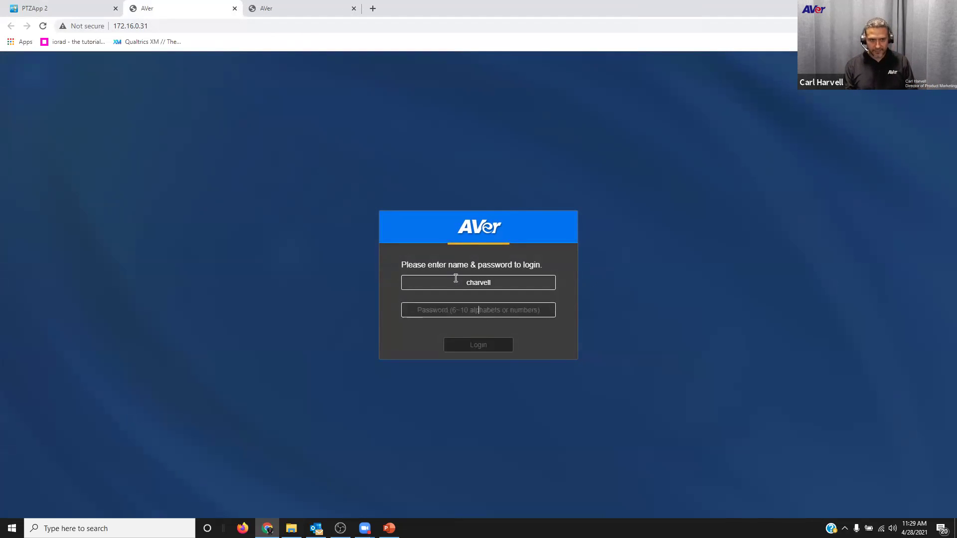
type("aaaaaaa")
key("Return")
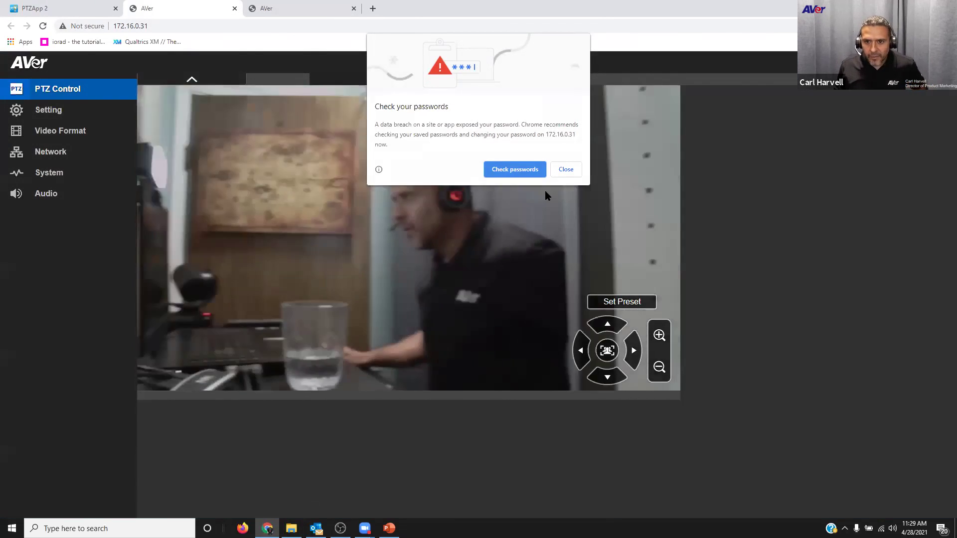
Dismiss Chrome's password warning and view the camera's System page with language, time and NTP settings
left_click(566, 169)
left_click(45, 173)
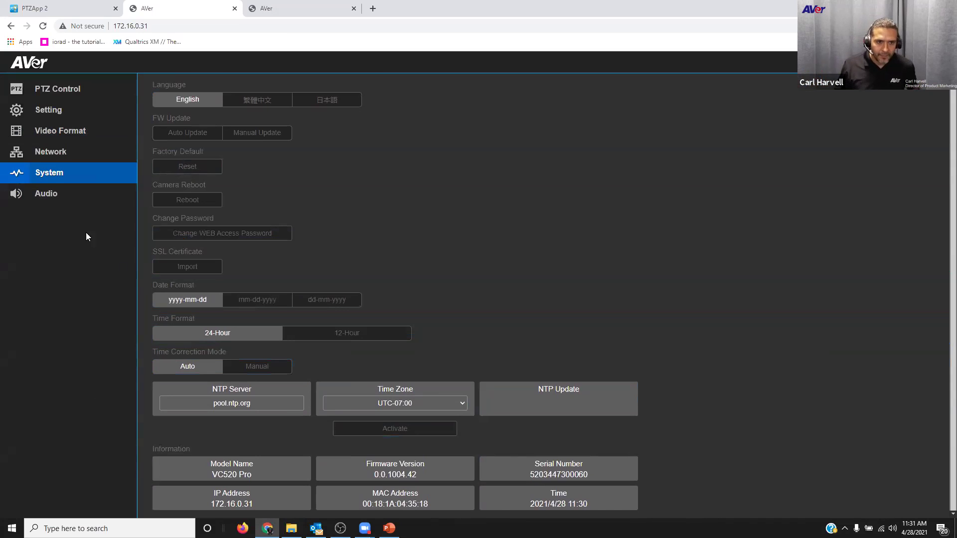
Return to the VC520 Pro's System page in PTZApp 2 and look over its options
left_click(45, 14)
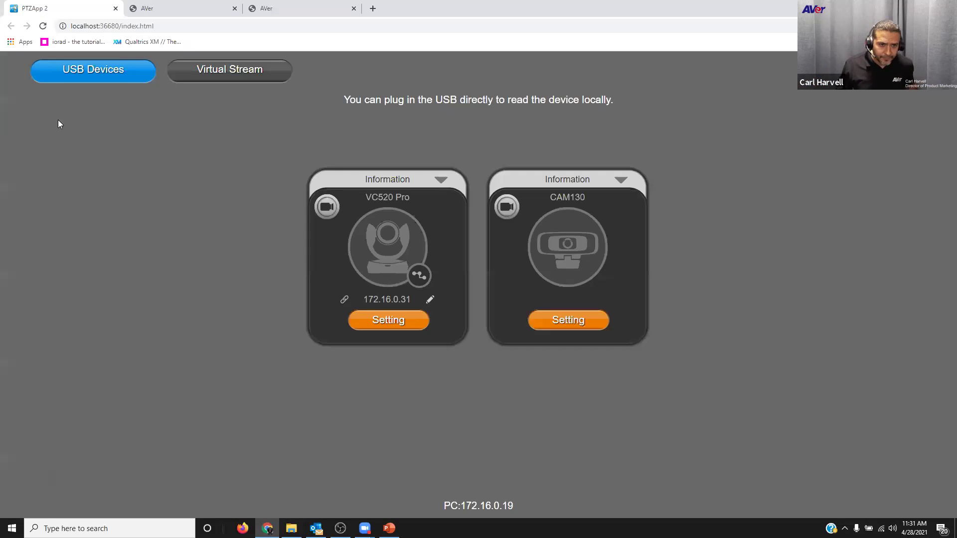
left_click(338, 345)
left_click(48, 207)
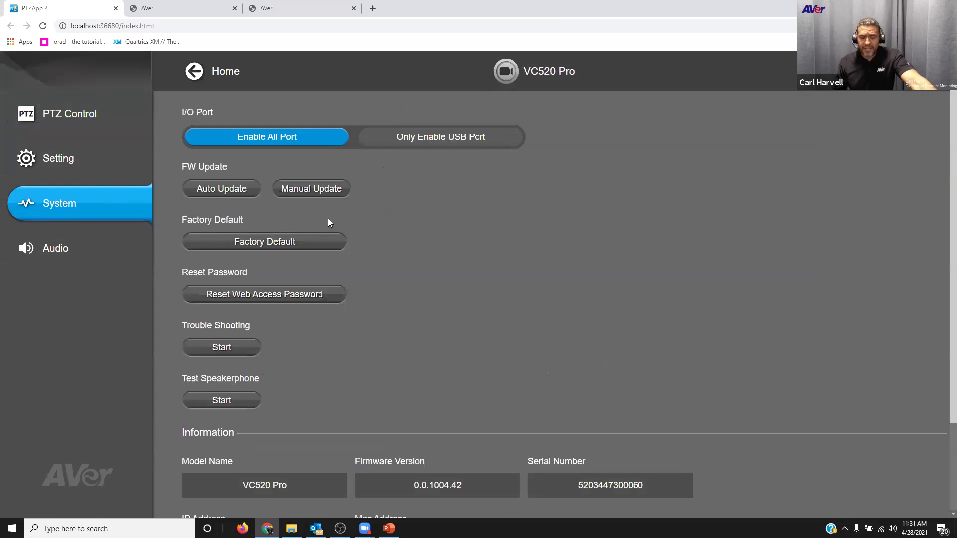
scroll(489, 310, "down", 3)
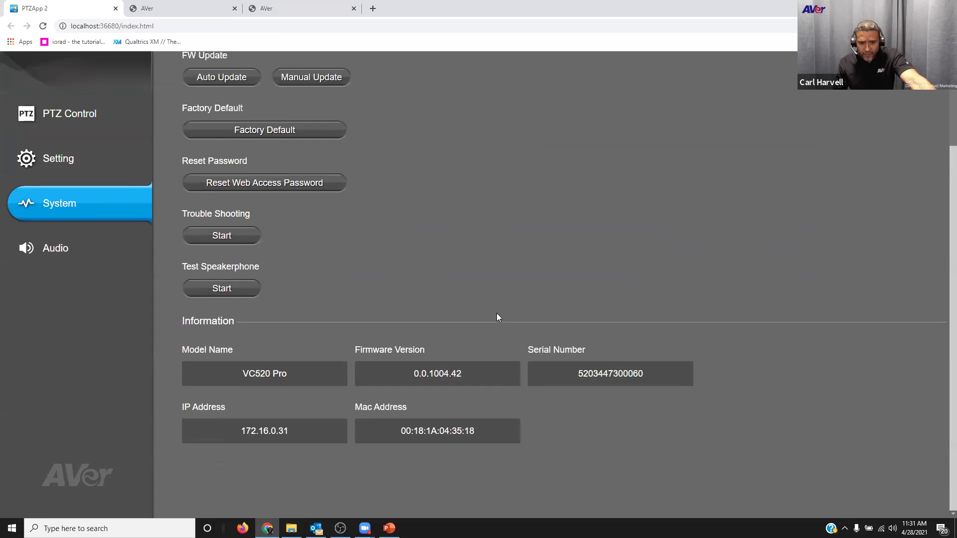
scroll(528, 304, "up", 3)
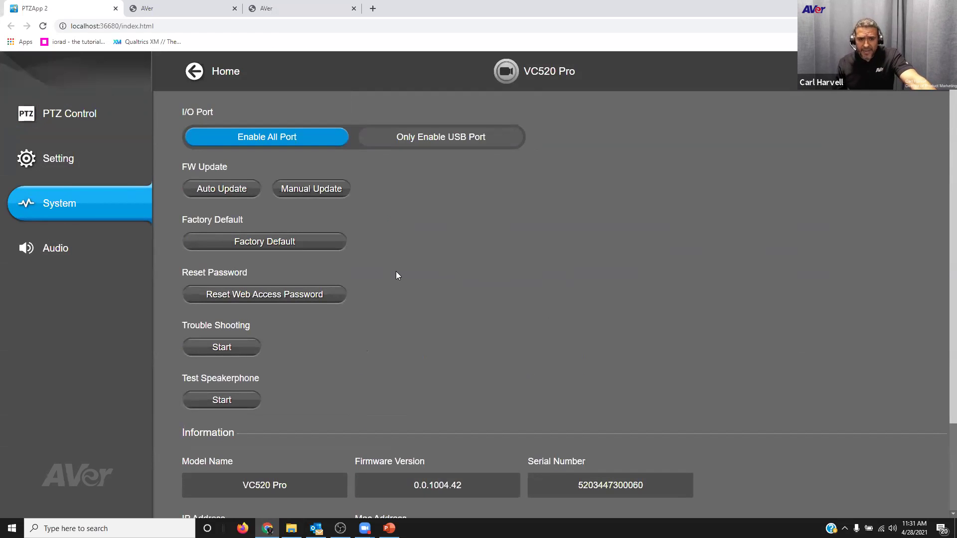
Cancel a factory reset with password and IP keeping unchecked, then output the troubleshooting log zip
left_click(244, 244)
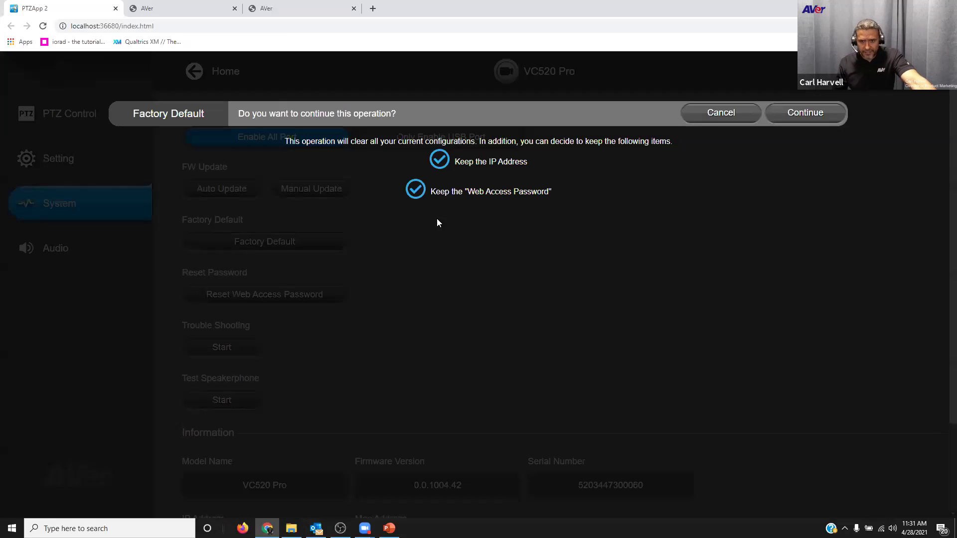
left_click(417, 191)
left_click(439, 161)
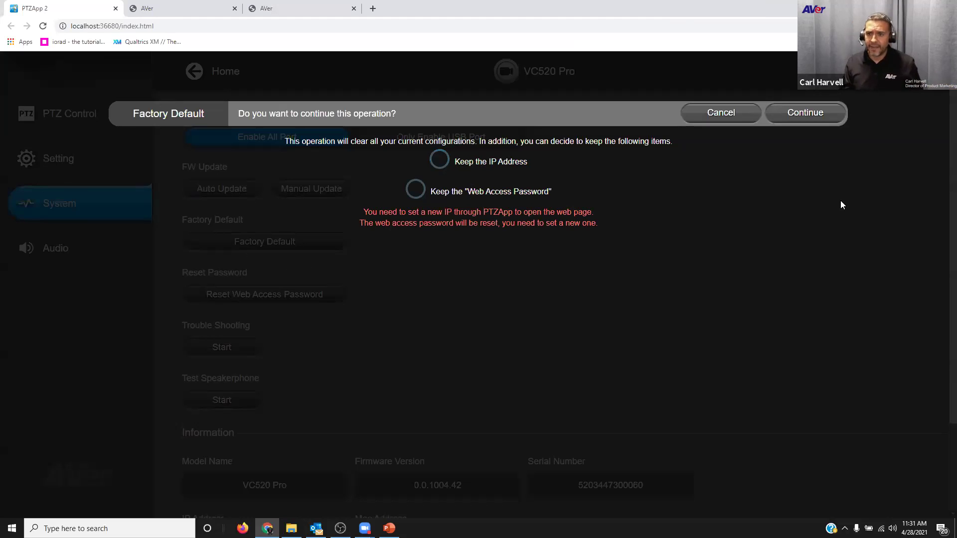
left_click(733, 116)
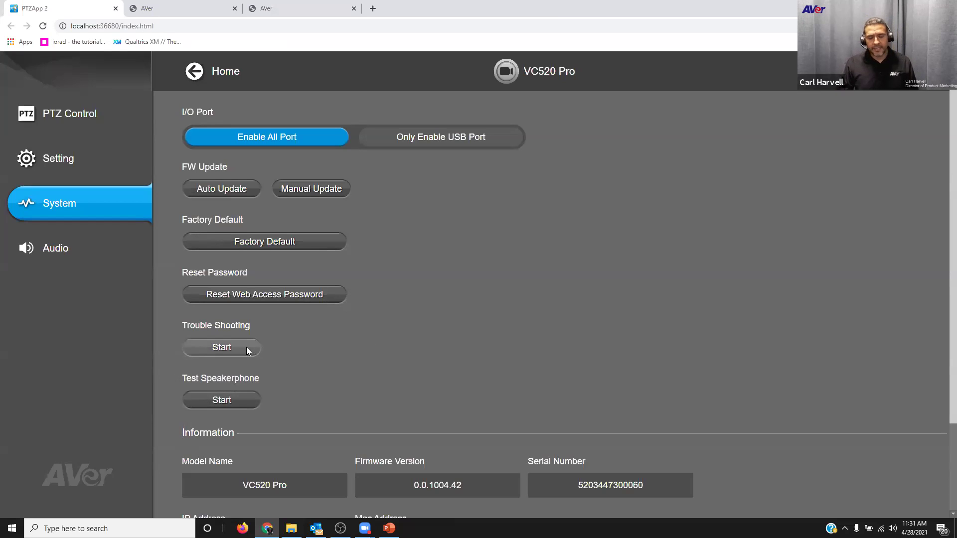
left_click(227, 348)
left_click(797, 114)
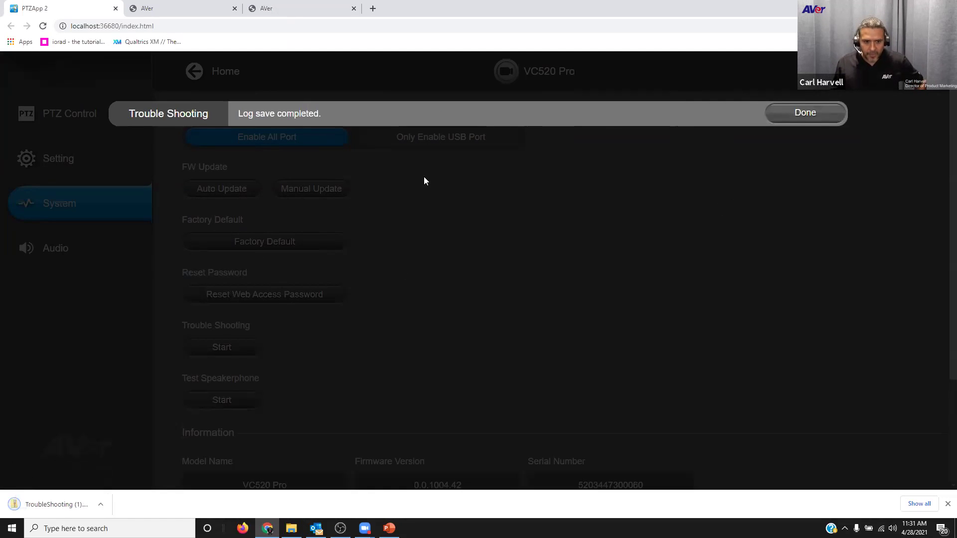
Open TroubleShooting (1).zip and read settings.txt in Notepad, then close Notepad
left_click(73, 500)
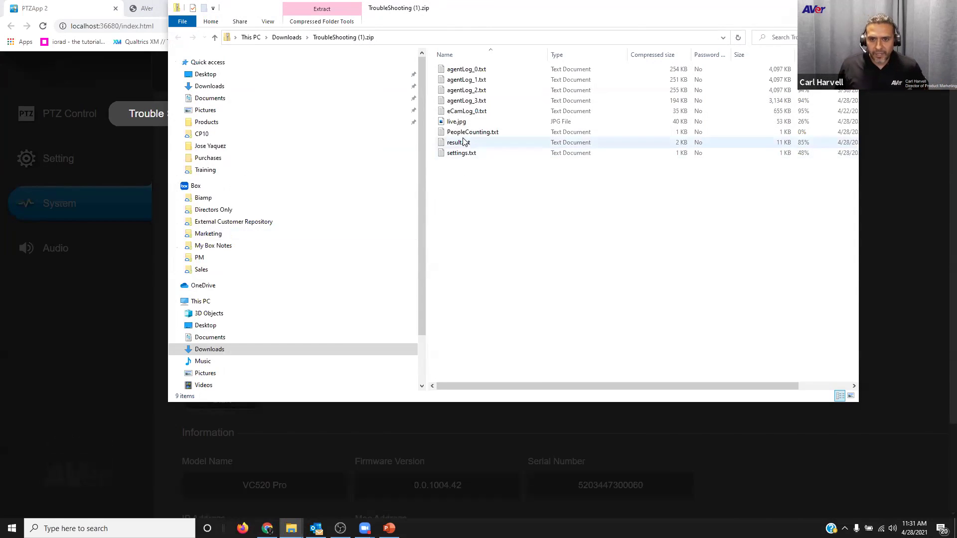
left_click(468, 157)
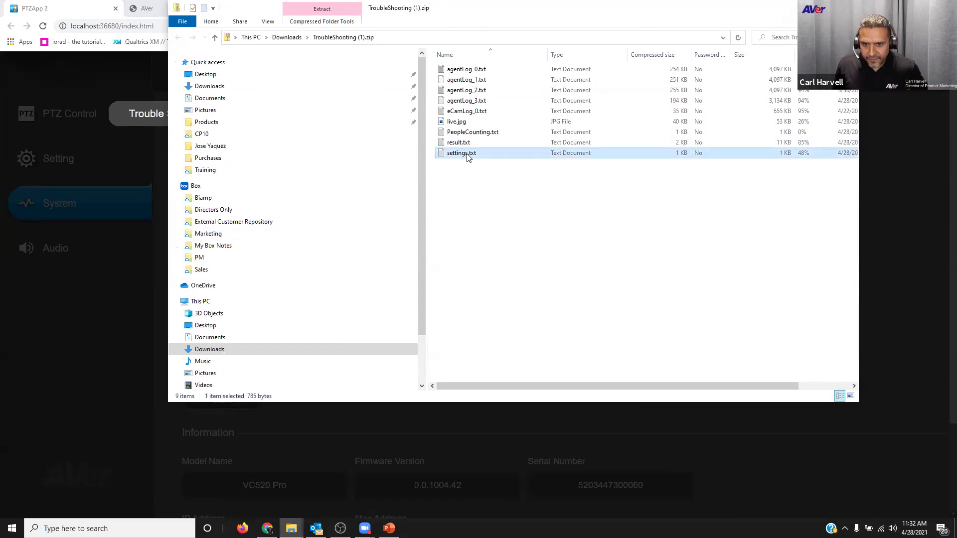
key("Return")
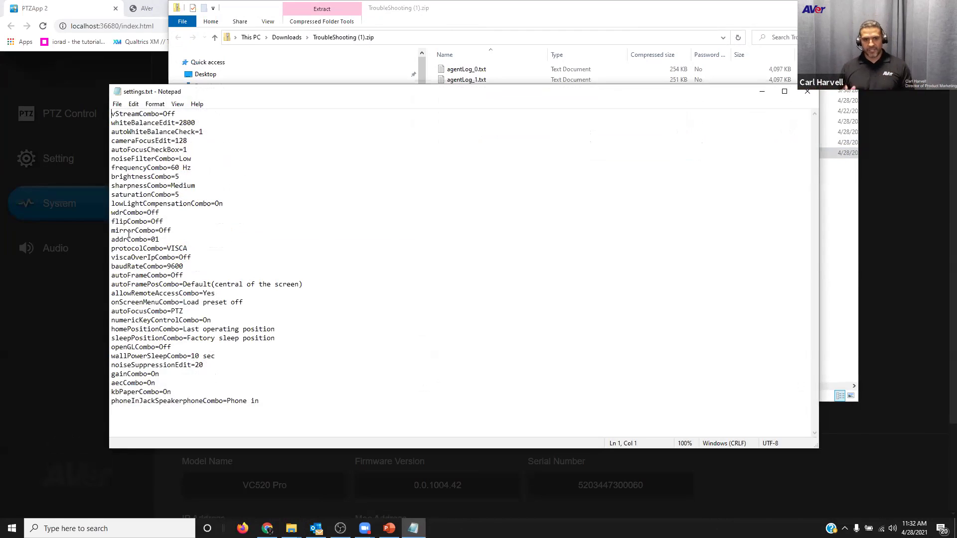
left_click(807, 92)
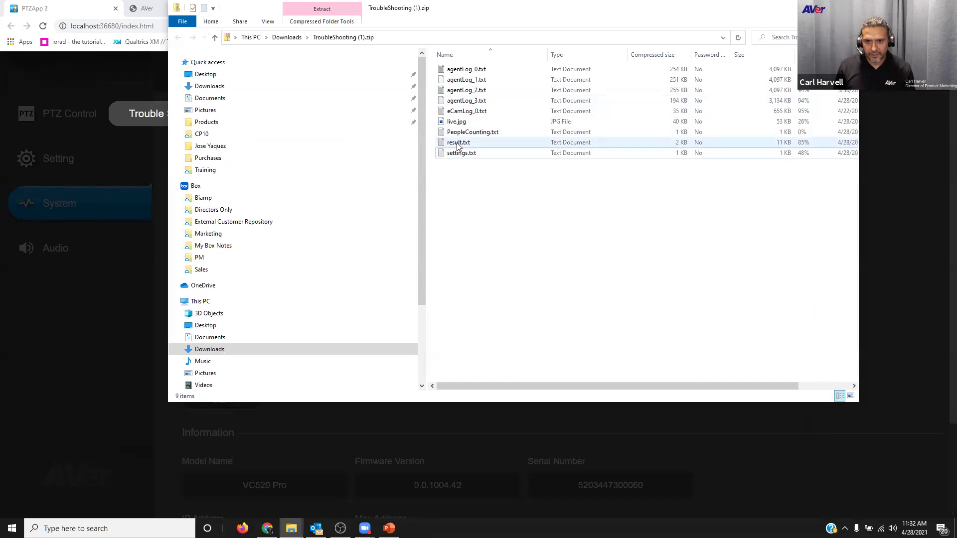
double_click(462, 113)
scroll(599, 214, "down", 1)
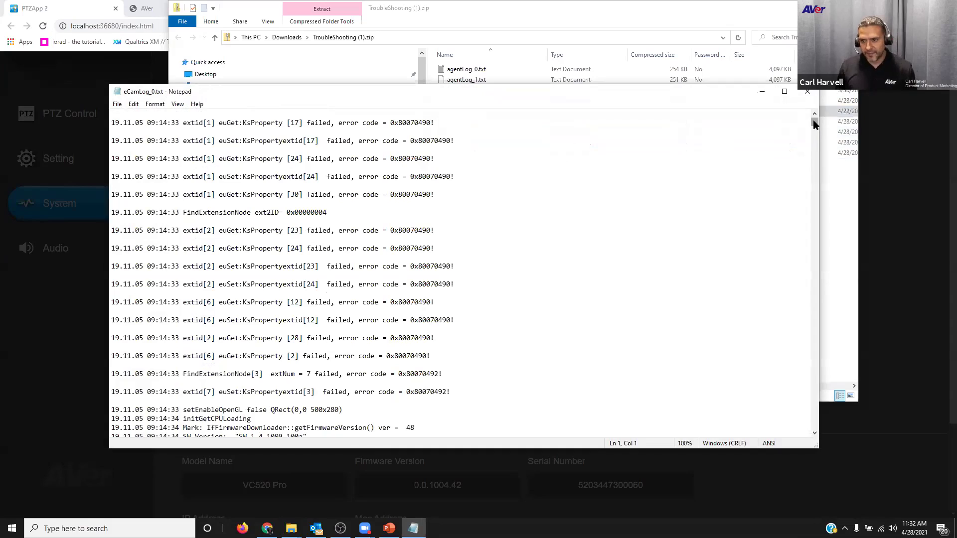
left_click_drag(818, 159, 802, 387)
scroll(365, 278, "down", 13)
scroll(396, 303, "down", 10)
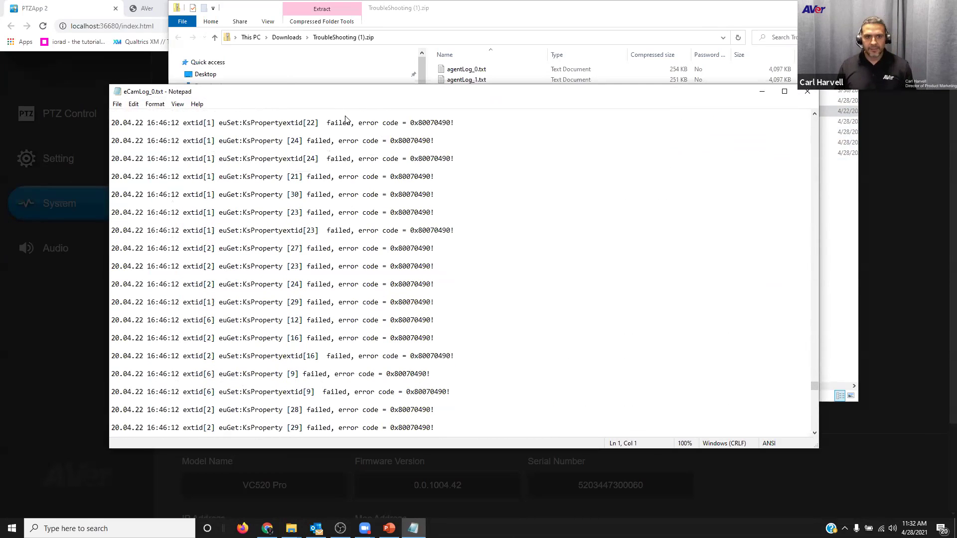
left_click(807, 91)
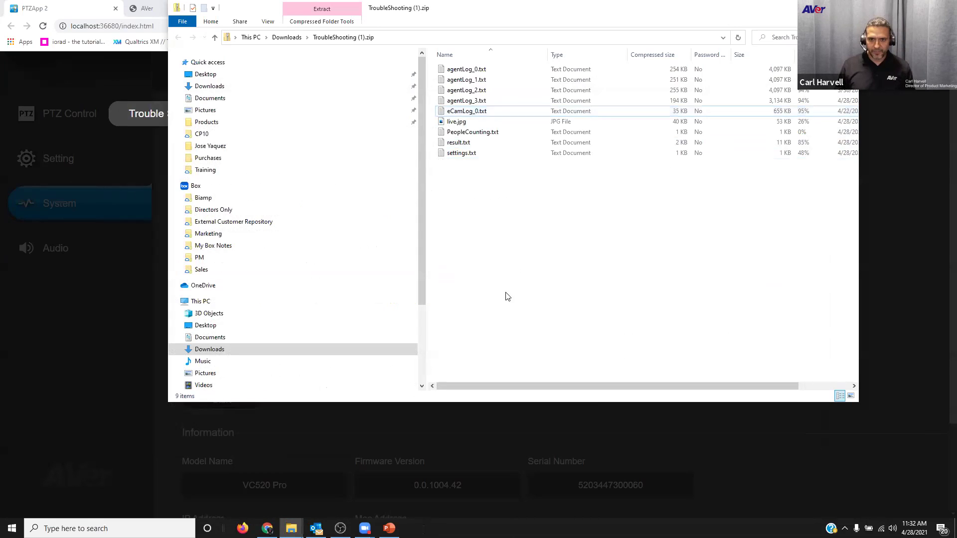
Close the troubleshooting zip's Explorer window to return to the VC520 Pro System page
left_click(848, 8)
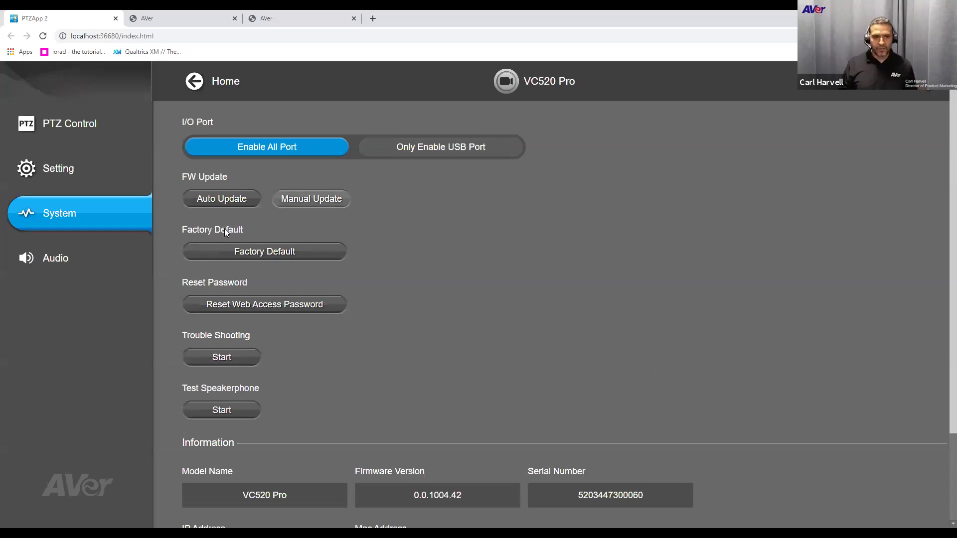
Return to the USB Devices page and review the Hotkey Control list, leaving it On
left_click(207, 84)
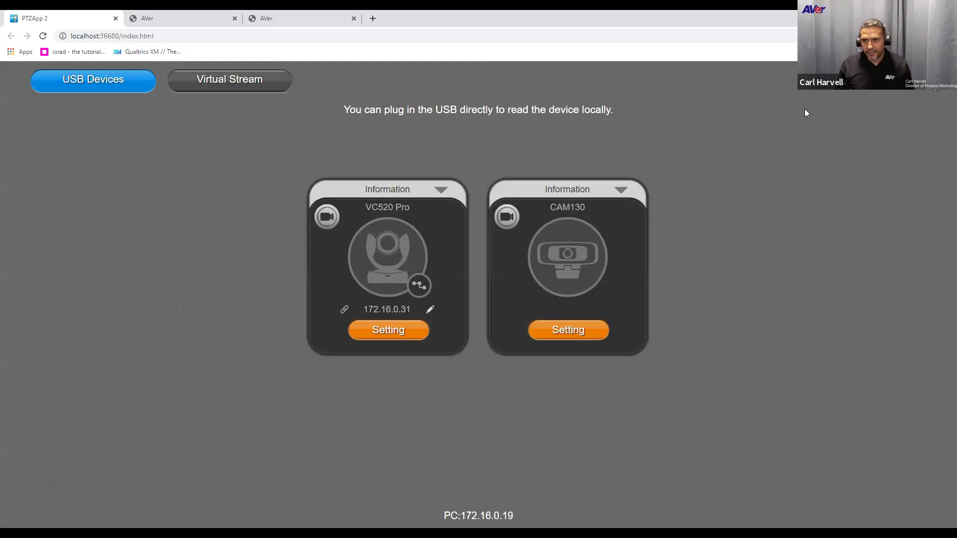
left_click(388, 330)
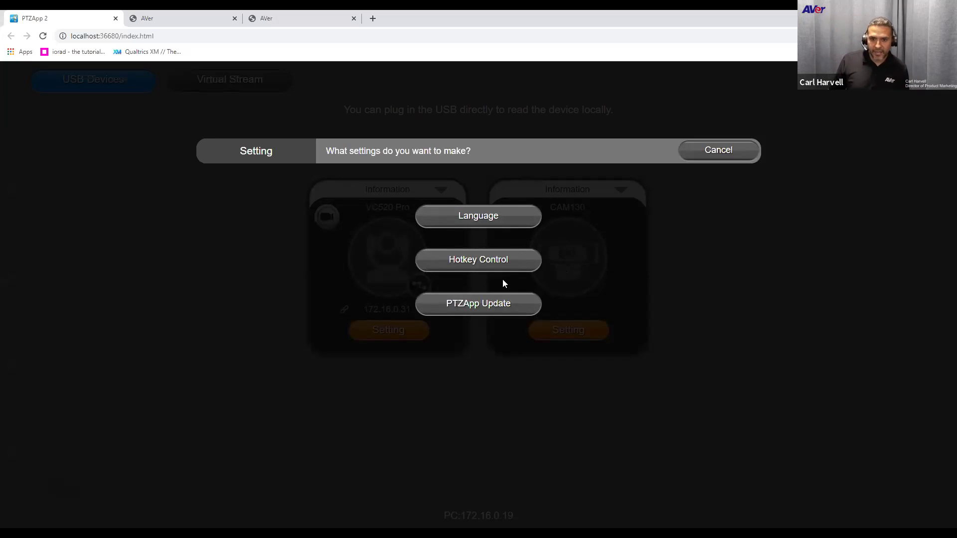
left_click(482, 265)
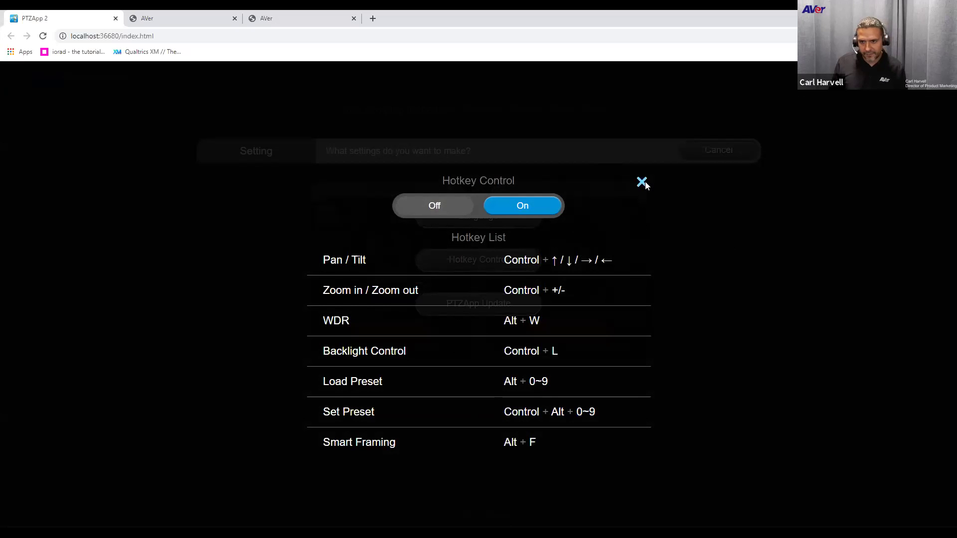
left_click(682, 296)
left_click(693, 153)
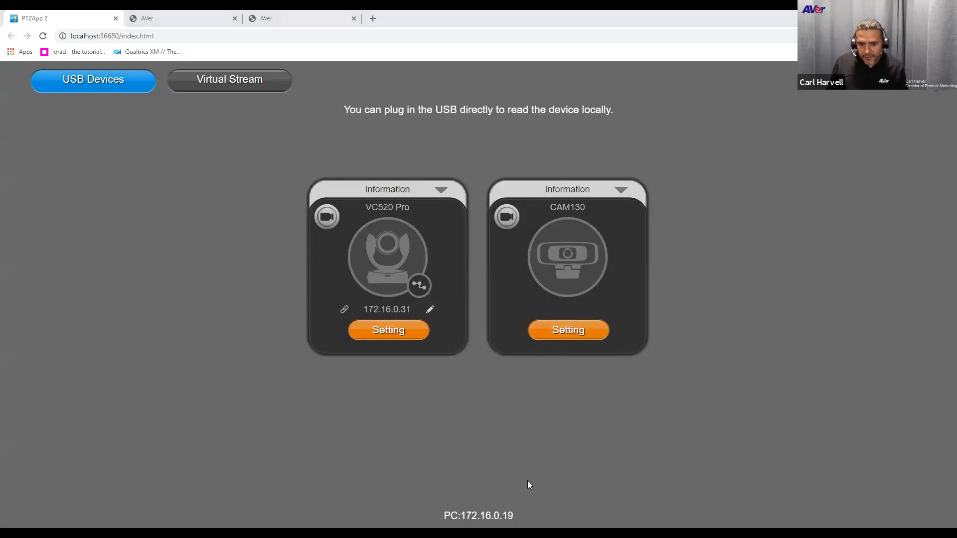